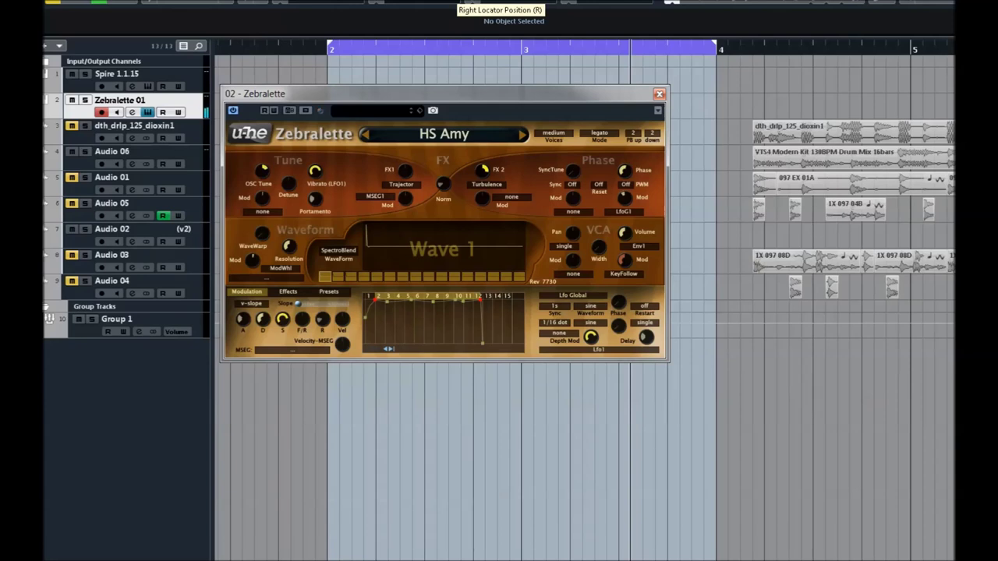
- Audition the Zebralette presets one after another from HS Atlantic Swell through HS Brahmaputra
left_click(523, 136)
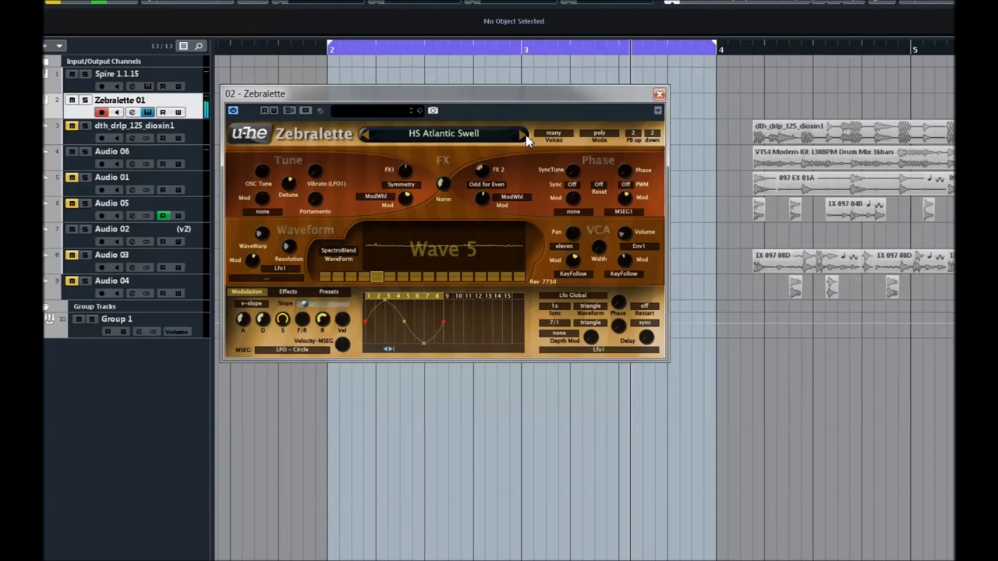
left_click(523, 136)
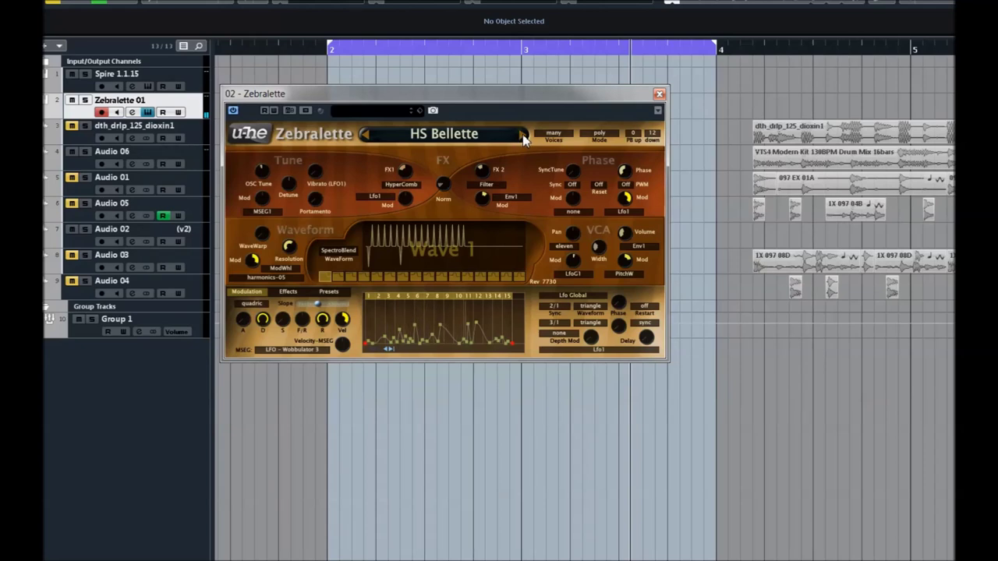
left_click(520, 137)
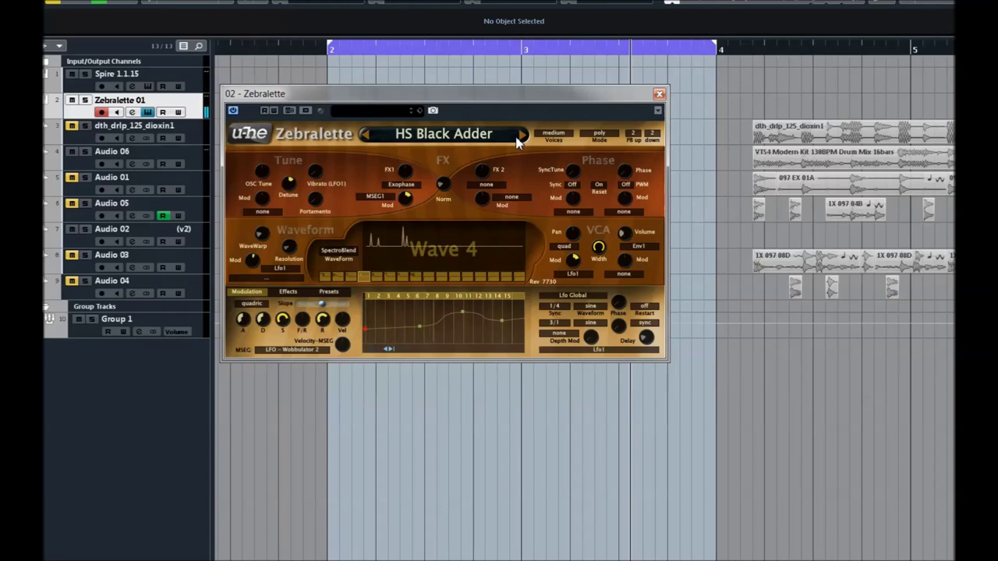
left_click(522, 135)
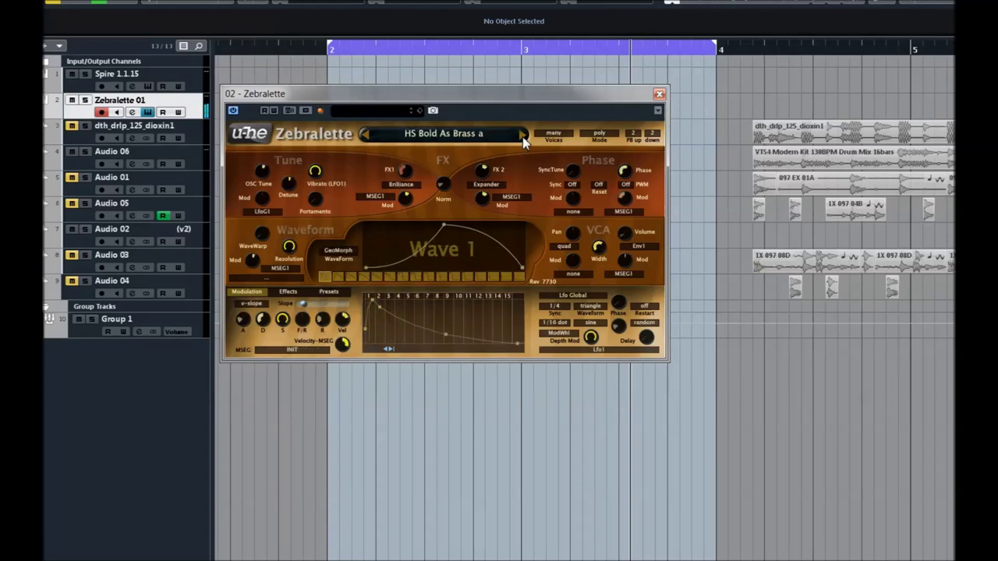
left_click(522, 135)
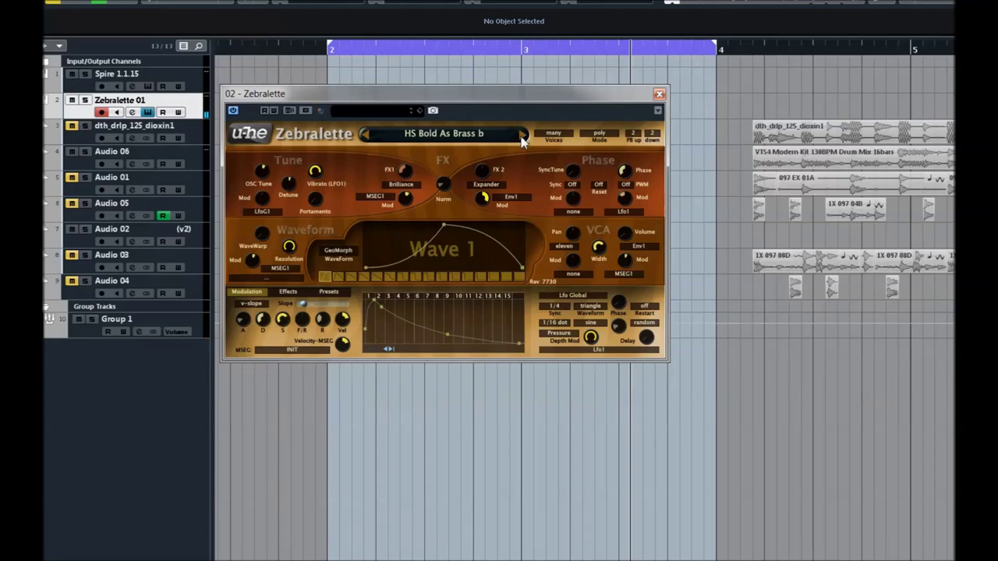
left_click(521, 136)
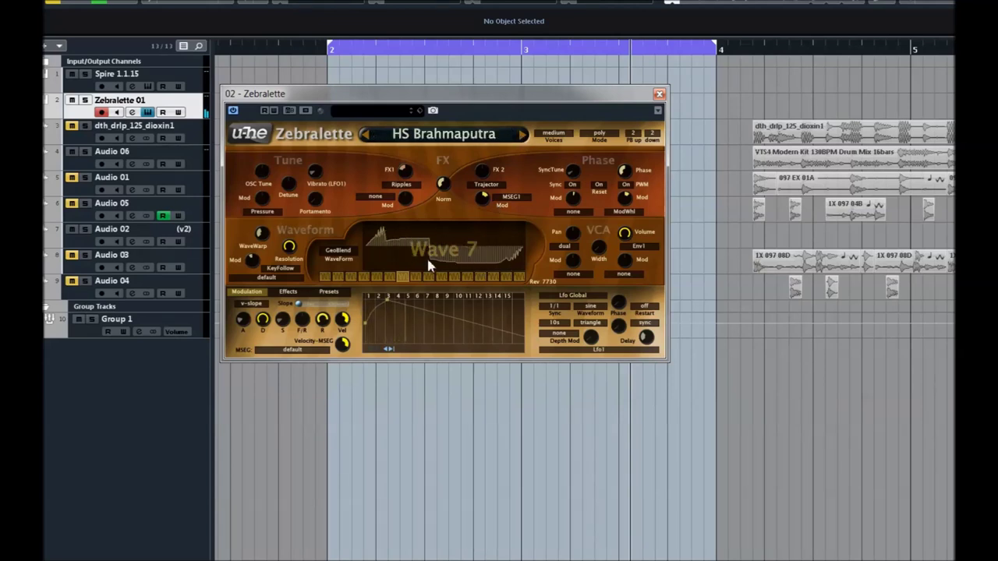
- Switch the HS Brahmaputra oscillator waveform to Wave 10 and open the oscillator preset browser
scroll(384, 266, "up", 3)
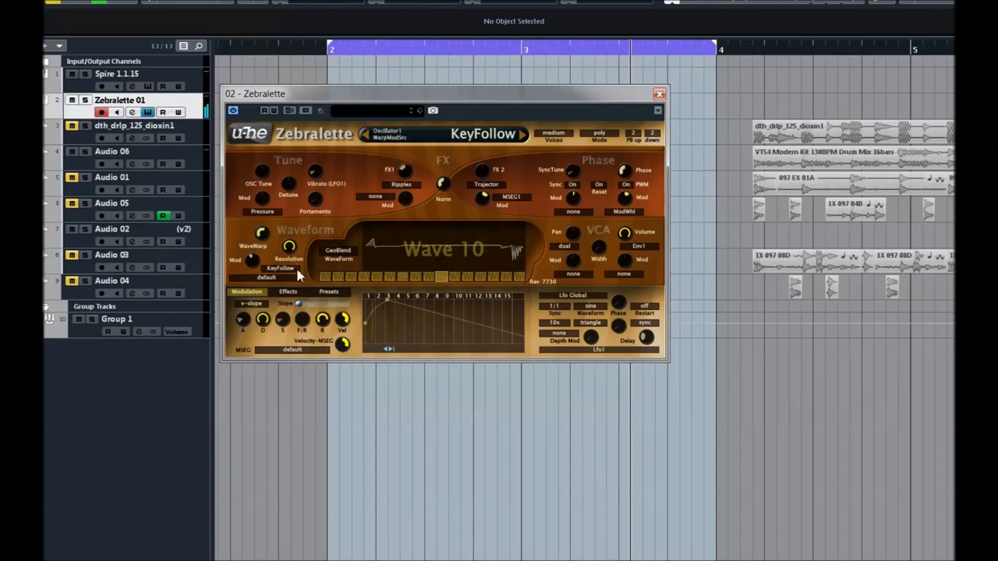
left_click(277, 278)
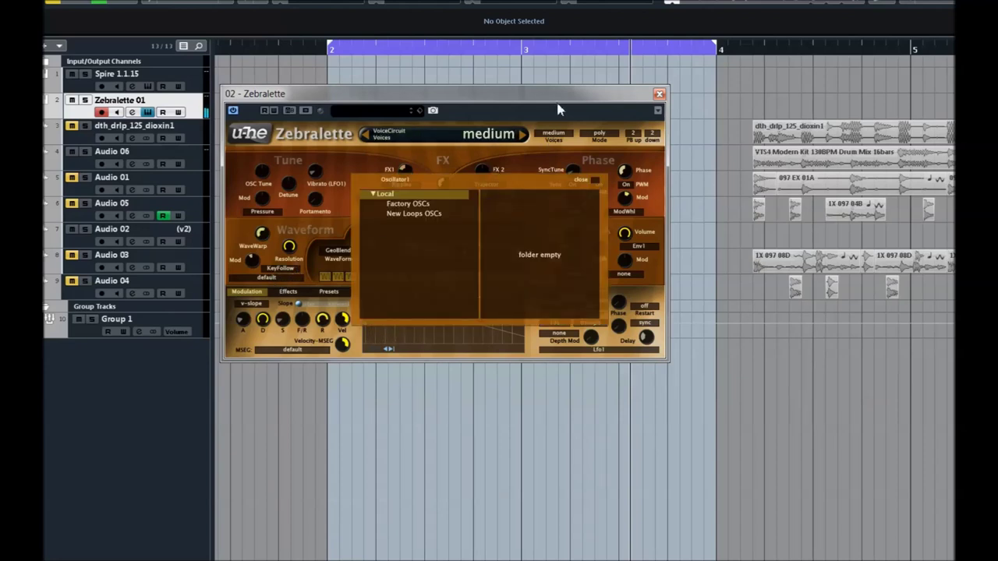
- Load the HS Callisto preset and close the oscillator preset browser
left_click(484, 136)
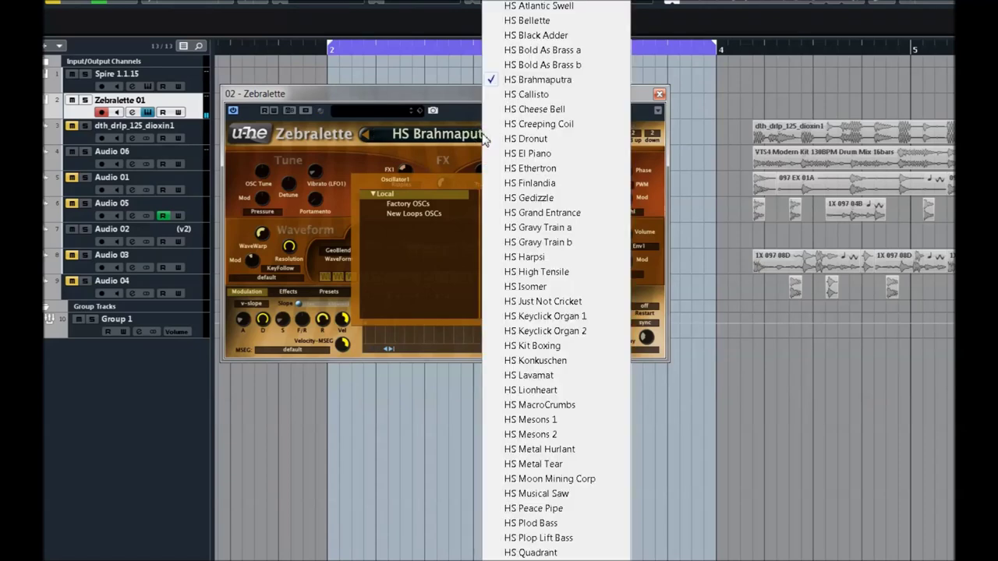
left_click(524, 95)
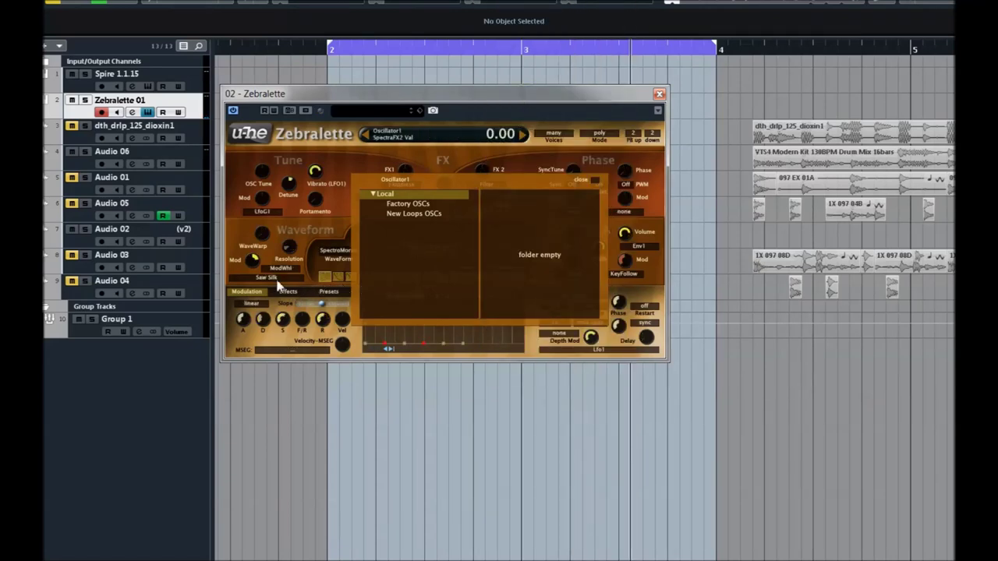
left_click(277, 280)
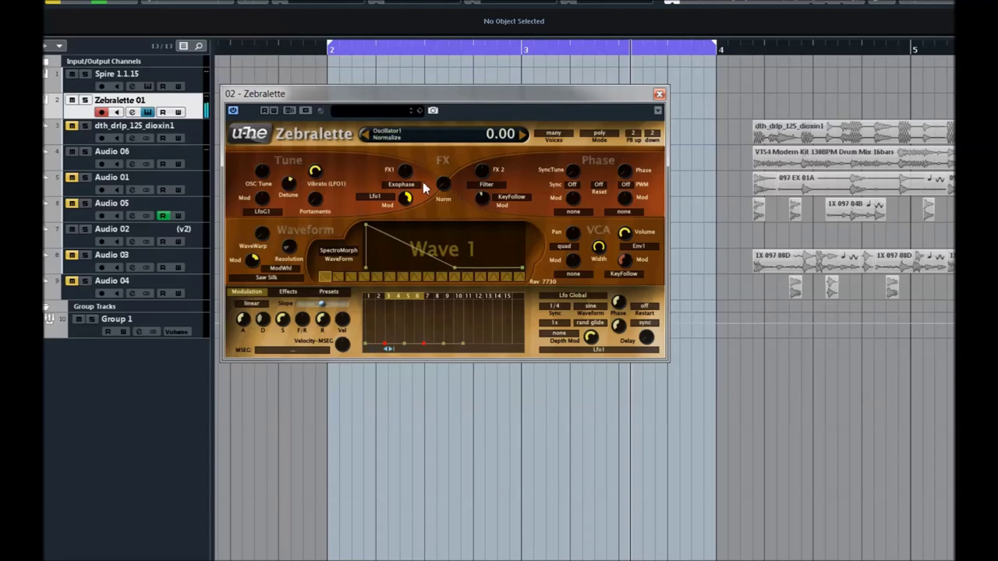
- Audition the presets HS Cheese Bell, HS Creeping Coil and HS Dronut, and load HS Ethertron
left_click(523, 138)
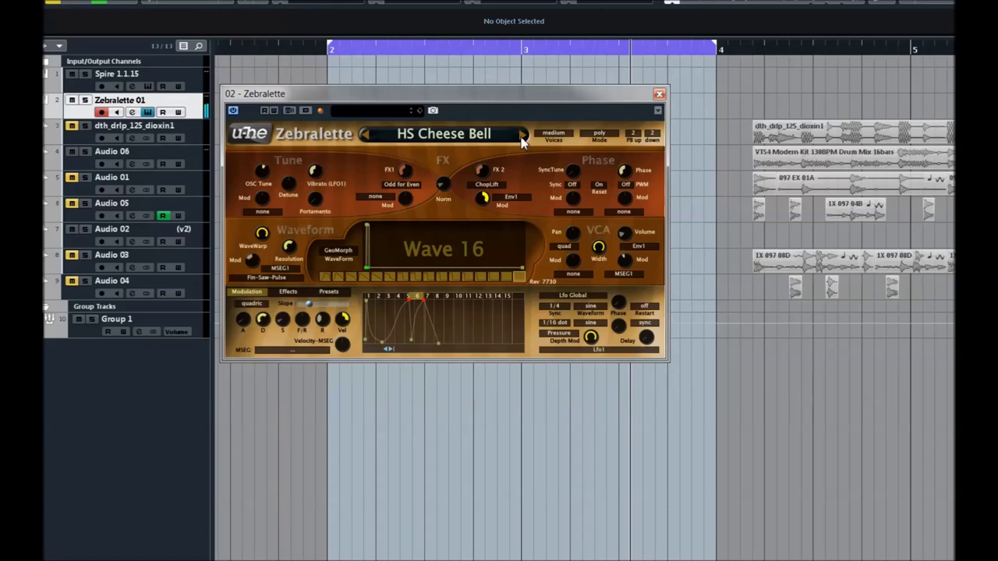
left_click(523, 138)
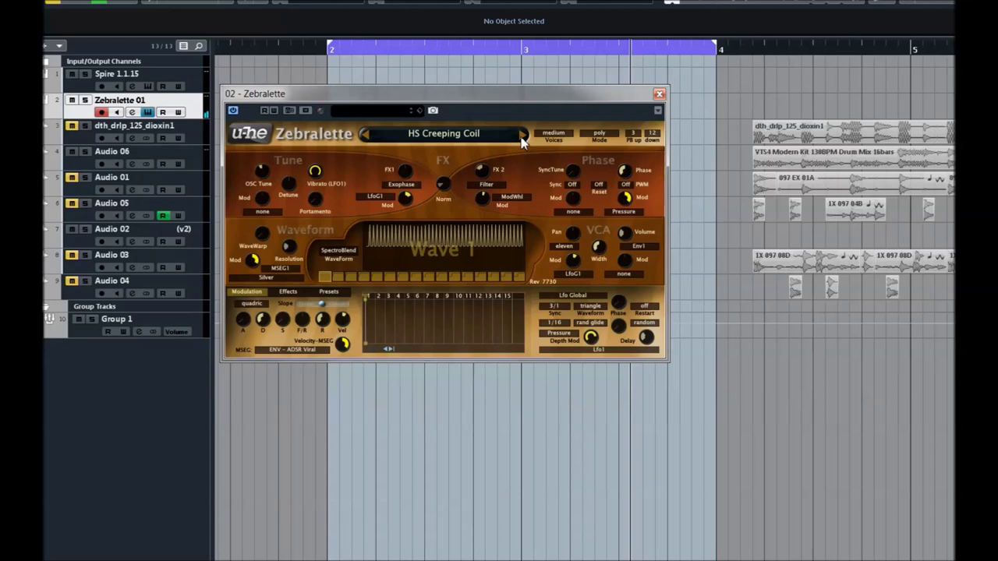
left_click(523, 139)
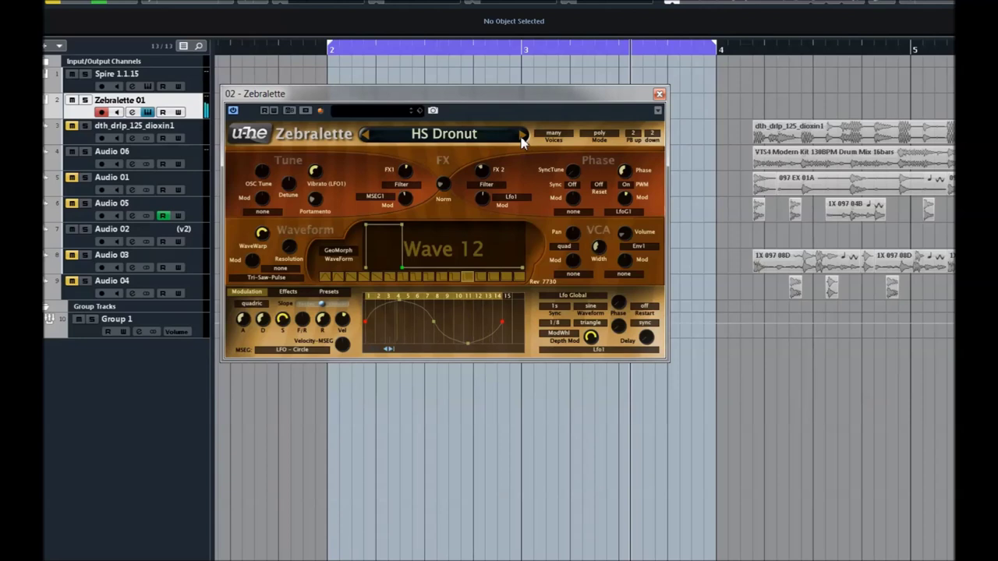
left_click(516, 138)
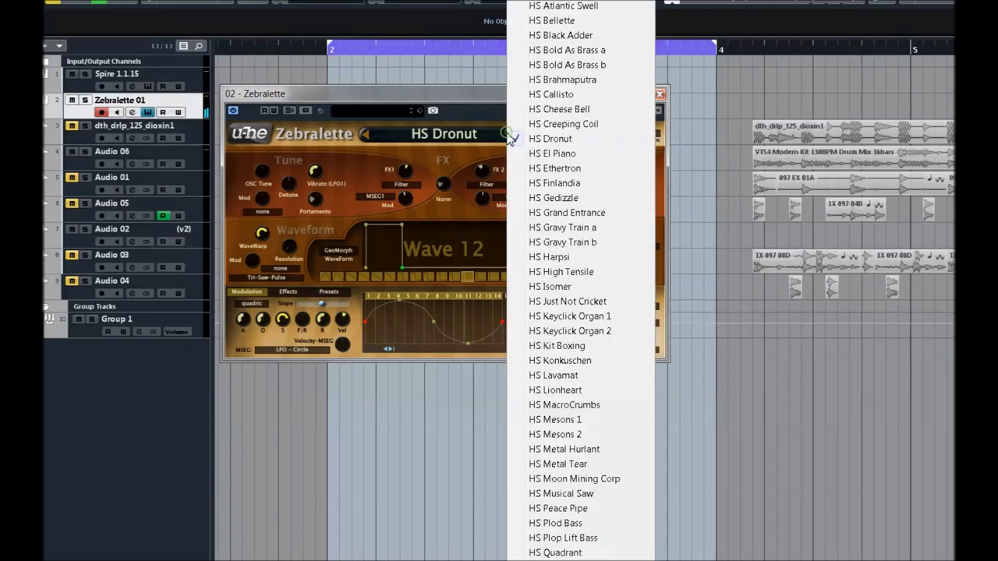
left_click(552, 168)
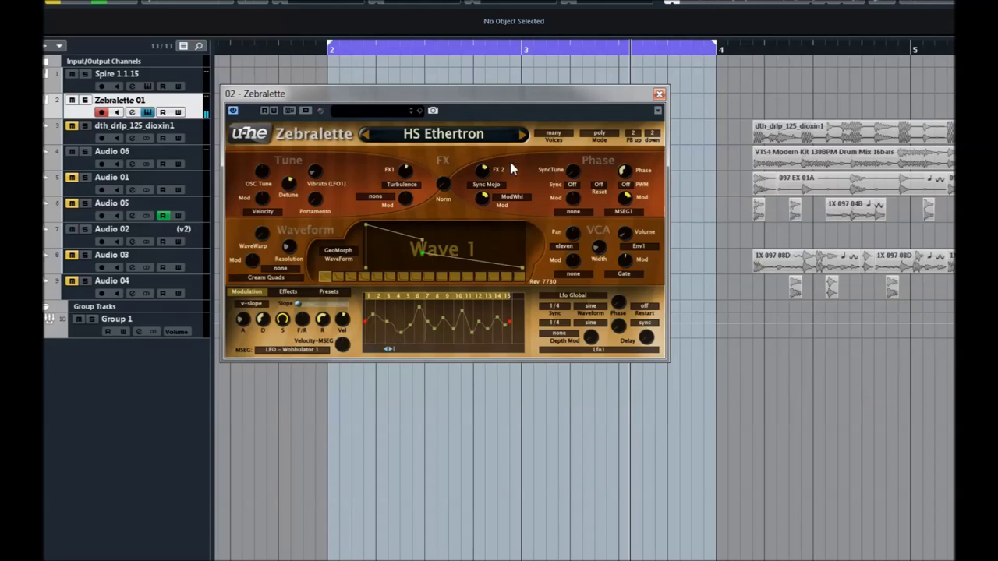
- Audition the presets HS Finlandia, HS Gedizzle, HS Grand Entrance and HS Gravy Train a
left_click(521, 136)
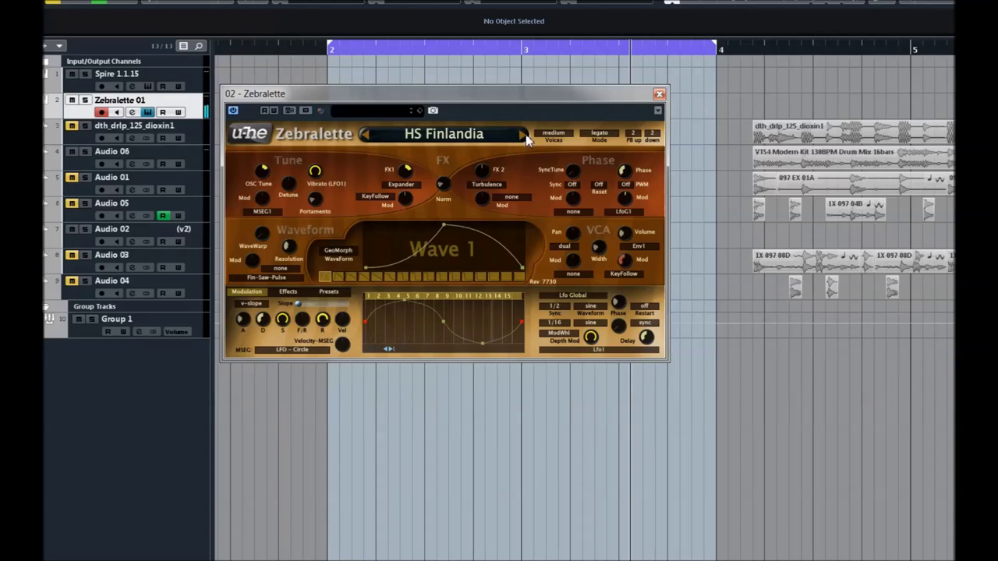
left_click(521, 136)
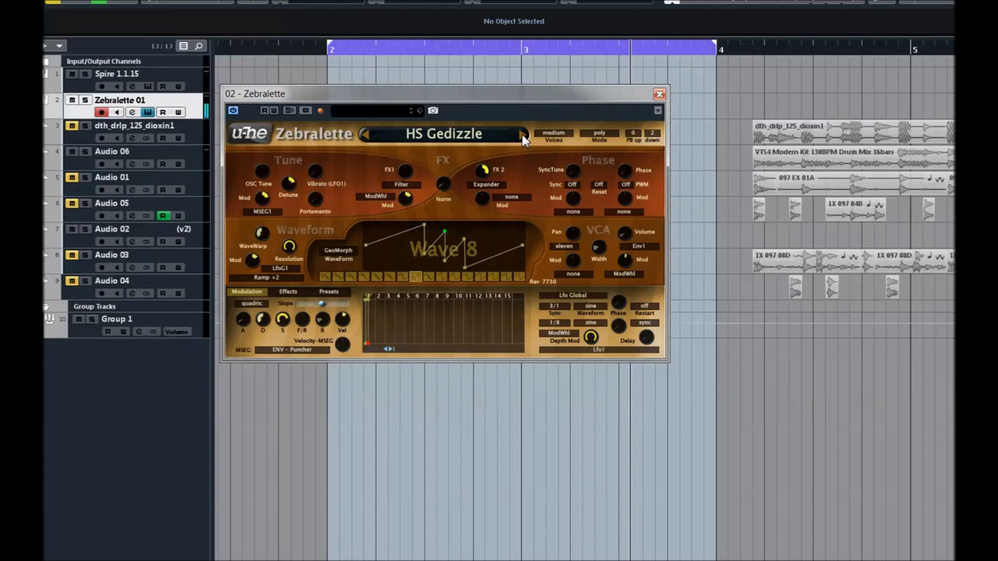
left_click(522, 135)
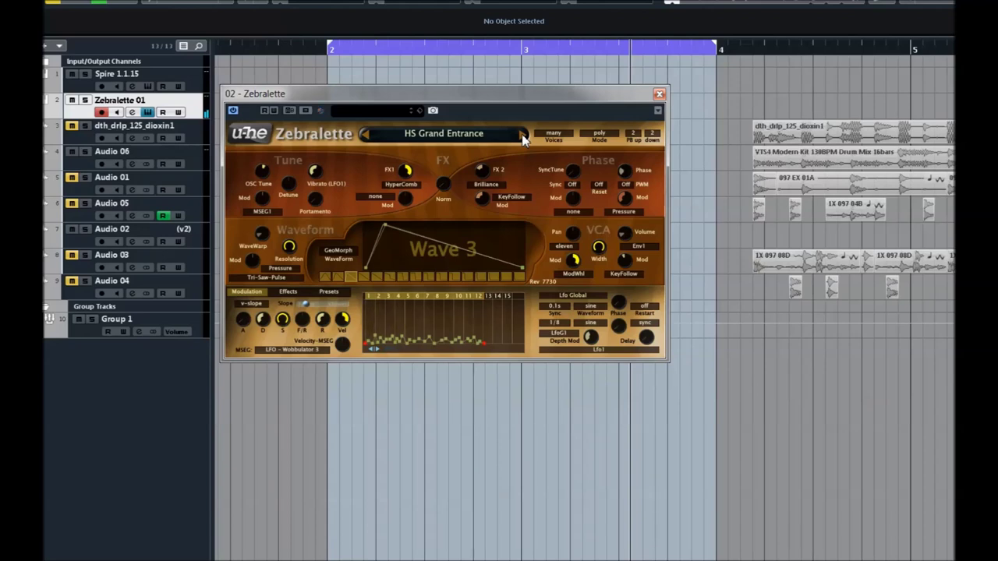
left_click(523, 136)
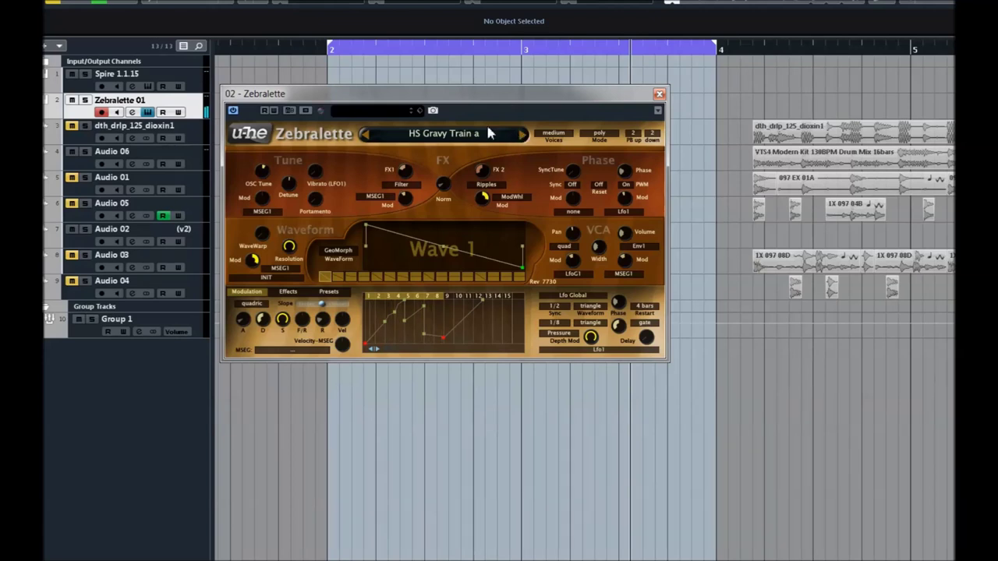
- Experiment with the waveform curve, FX1 amount and Norm setting of the HS Gravy Train a preset
left_click_drag(387, 238, 424, 277)
left_click_drag(405, 172, 411, 151)
left_click_drag(443, 184, 501, 167)
- Audition the presets HS Gravy Train b, HS Harpsi and HS High Tensile
left_click(521, 133)
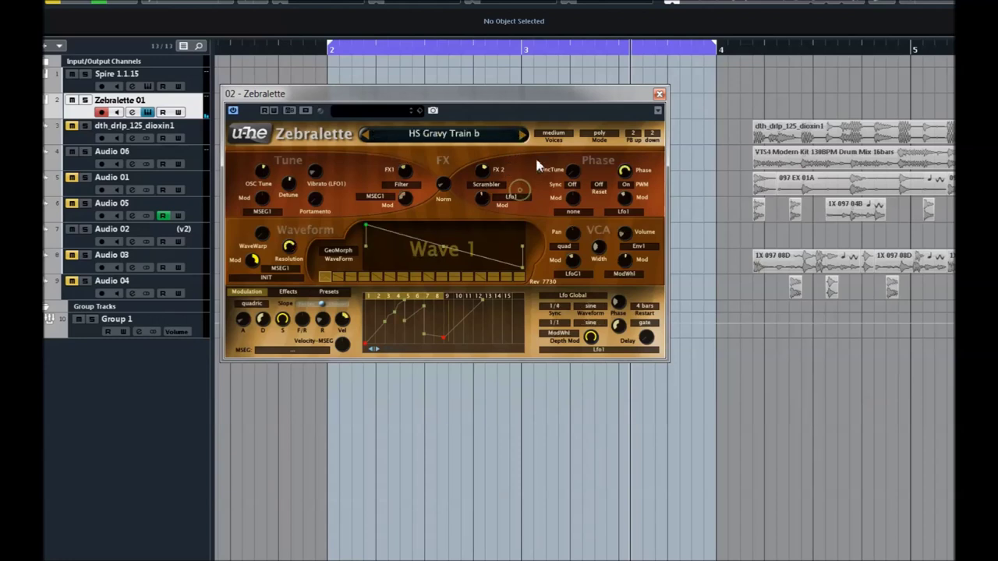
left_click(521, 134)
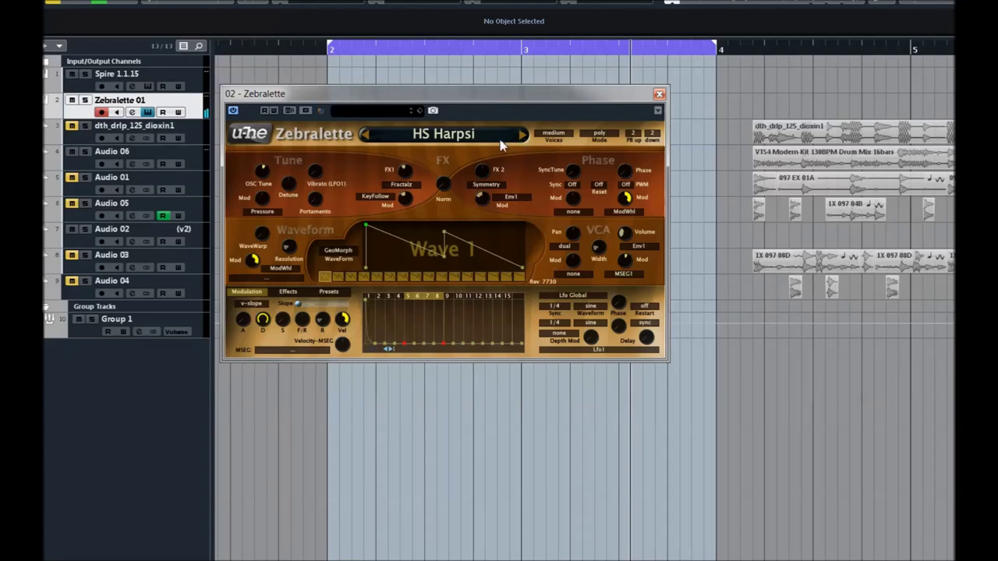
left_click(521, 136)
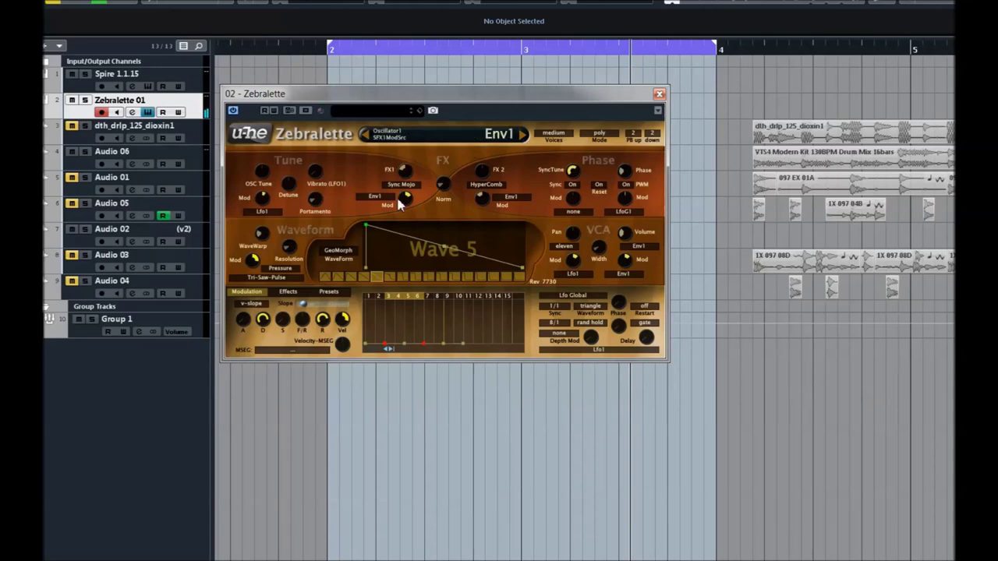
- Experiment with the FX1 modulation depth, WaveWarp modulation depth and WaveWarp amount of the HS High Tensile preset
left_click_drag(407, 196, 408, 216)
left_click_drag(251, 260, 256, 291)
left_click_drag(262, 232, 273, 180)
- Audition HS Isomer and HS Just Not Cricket, trying changes to the latter's MSEG curve and envelope slope
left_click(520, 134)
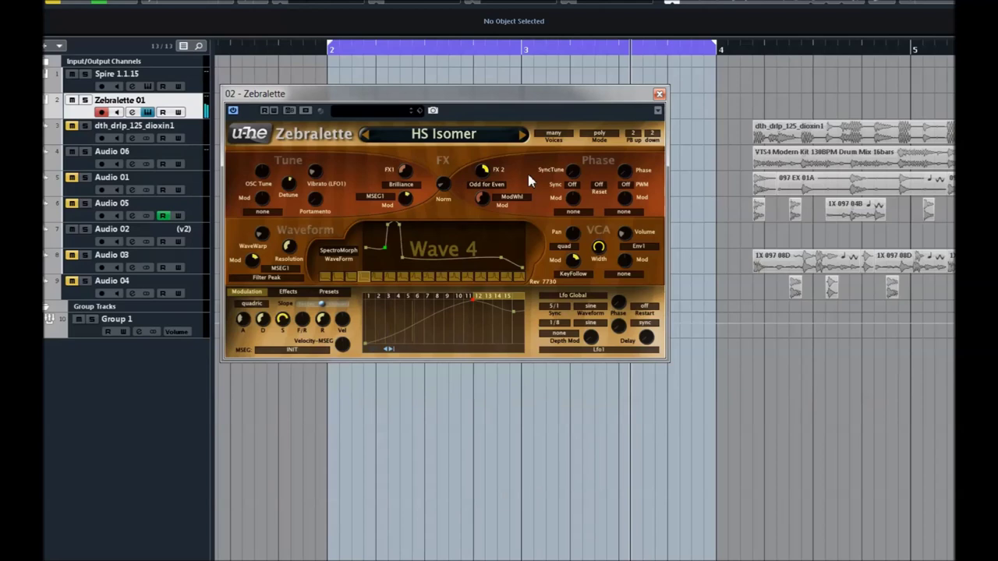
left_click(522, 135)
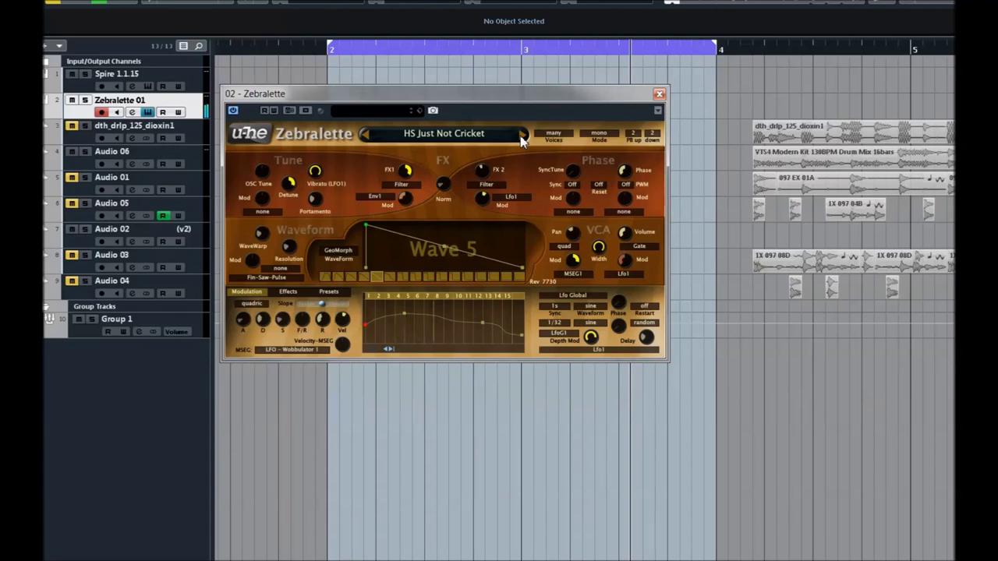
left_click_drag(414, 330, 463, 323)
left_click_drag(324, 308, 305, 308)
- Audition the presets HS Keyclick Organ 1, HS Keyclick Organ 2 and HS Kit Boxing, and load HS Konkuschen
left_click(523, 135)
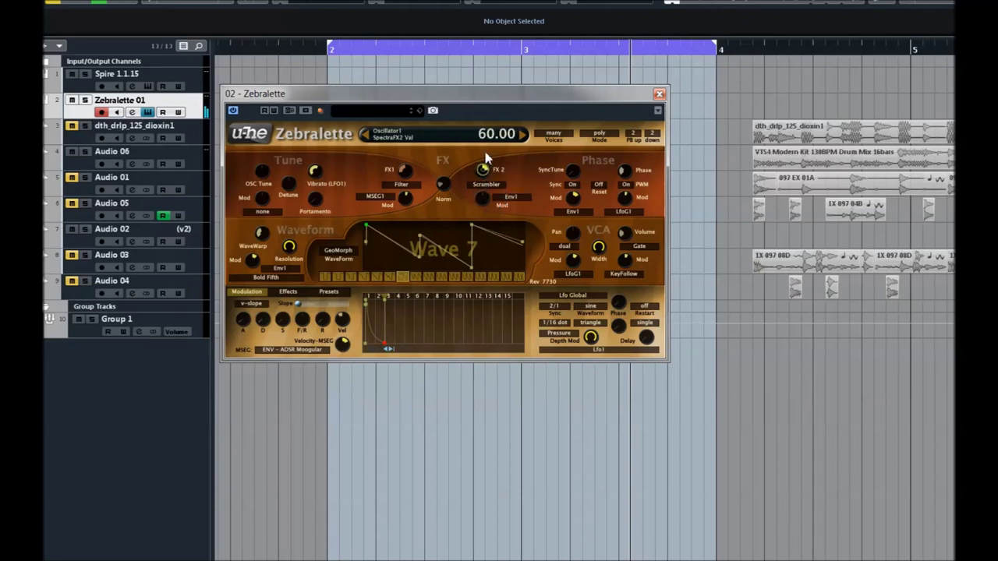
left_click(521, 136)
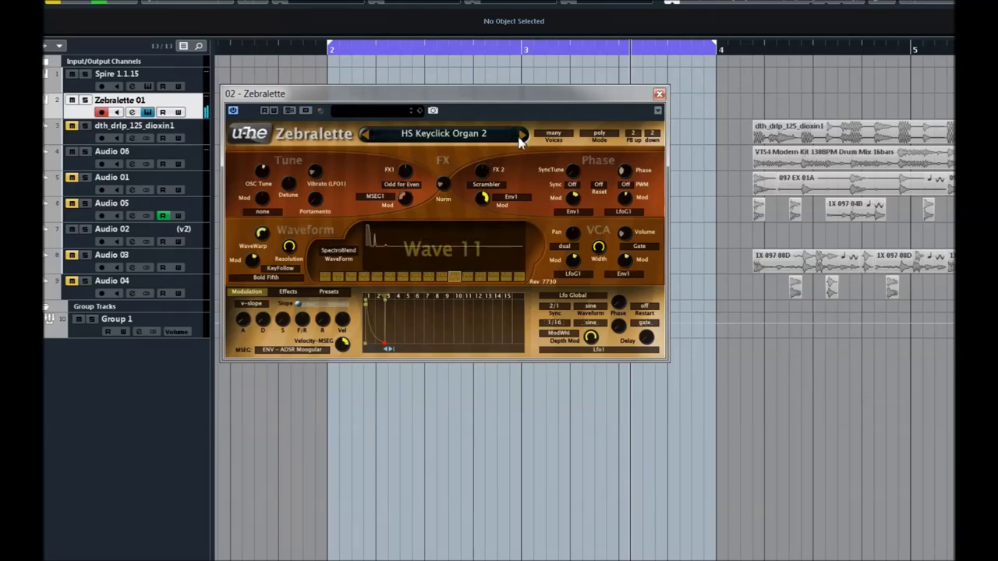
left_click(522, 136)
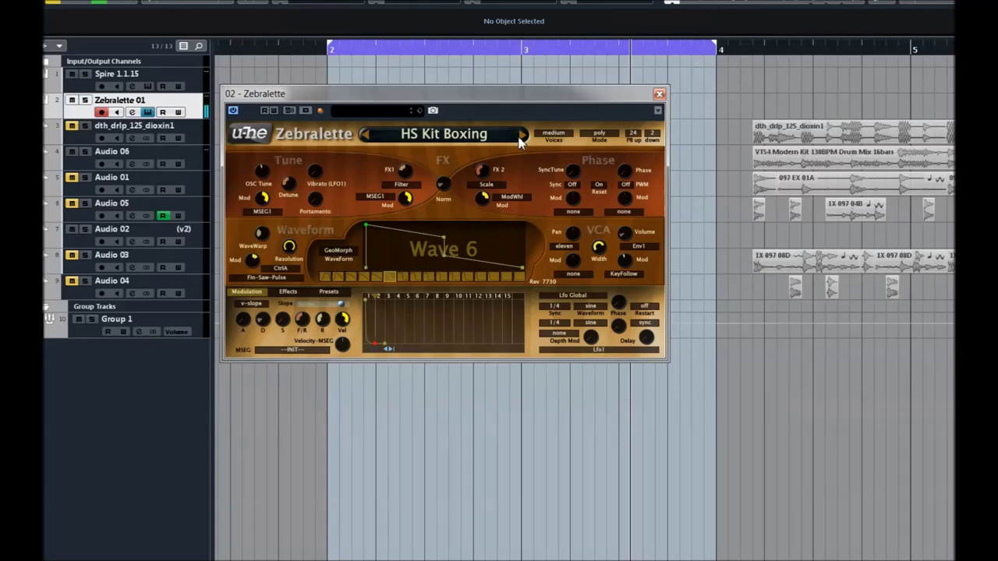
left_click(463, 136)
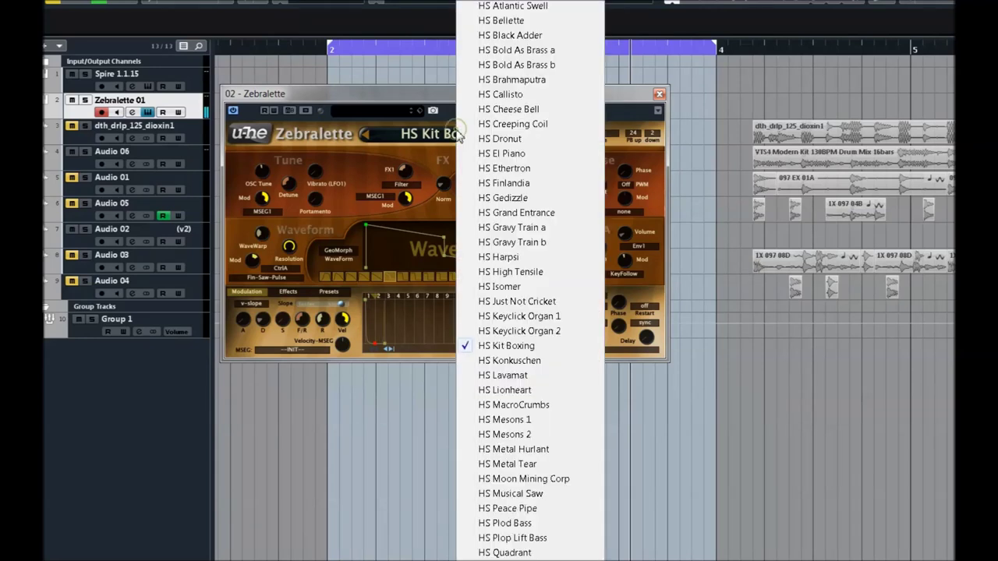
left_click(499, 361)
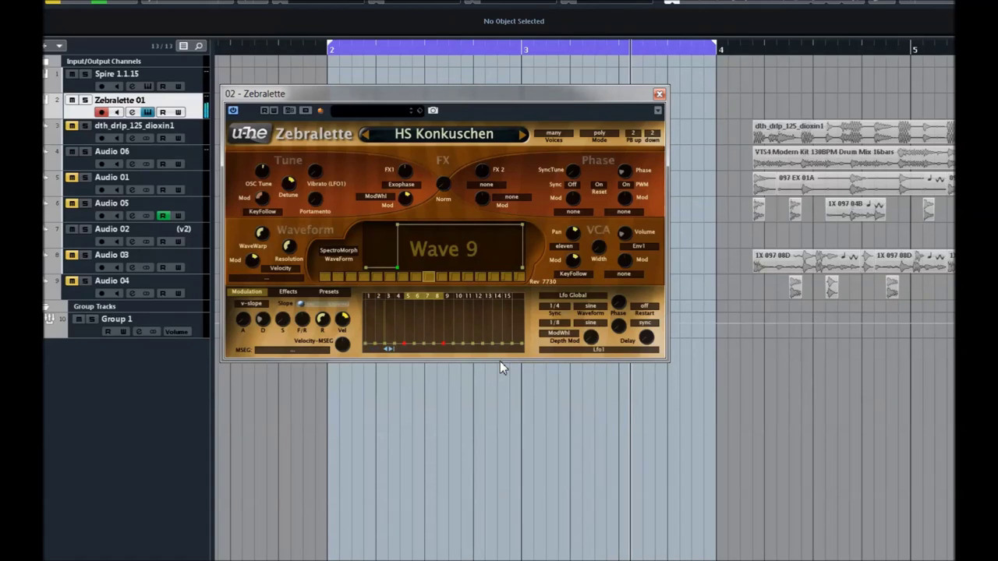
- Audition the presets HS Lavamat, HS Lionheart and HS MacroCrumbs, and load HS Mesons 1
left_click(523, 136)
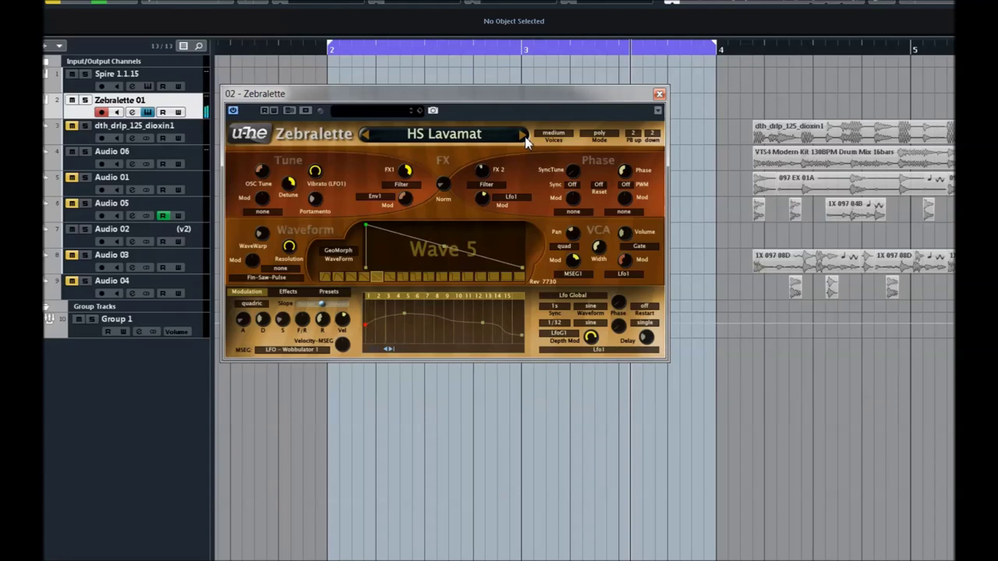
left_click(523, 135)
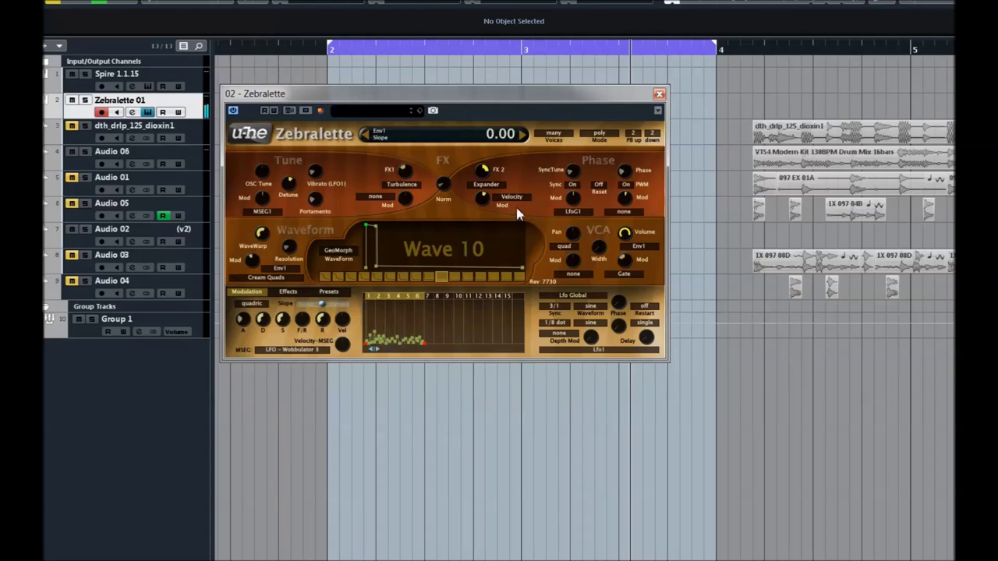
left_click(523, 136)
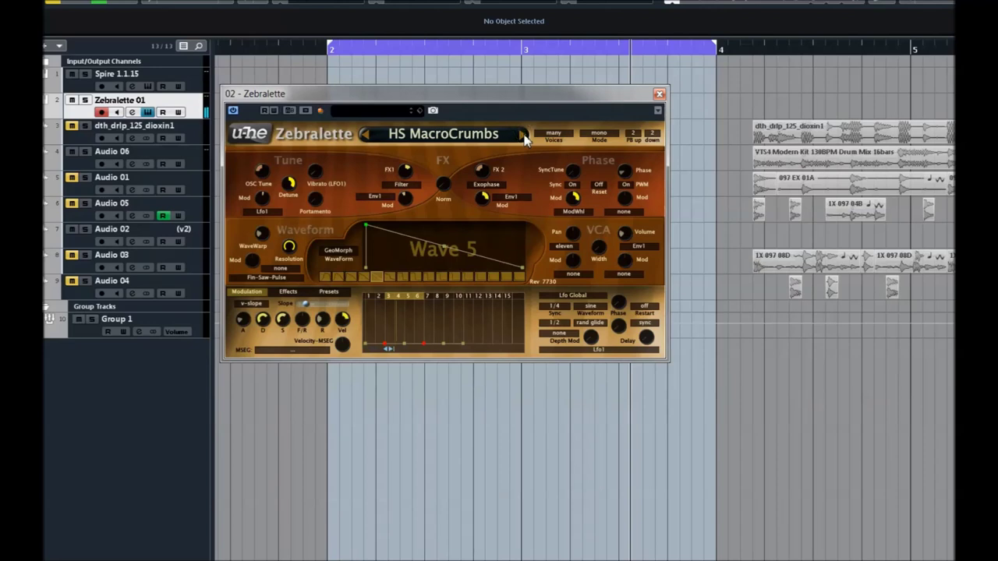
left_click(522, 136)
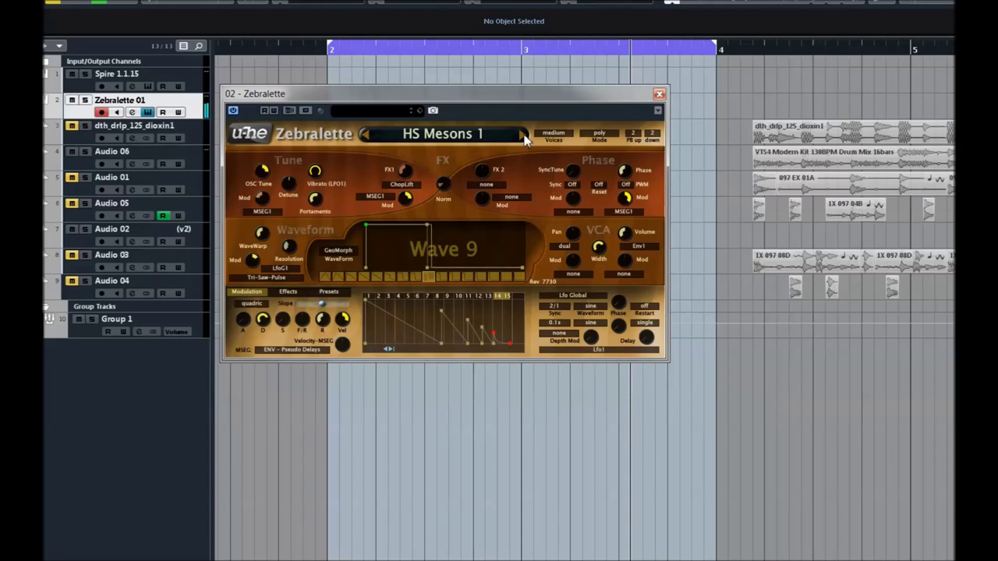
- Skip ahead in the preset list to audition HS Metal Hurlant, and load HS Metal Tear
left_click(469, 145)
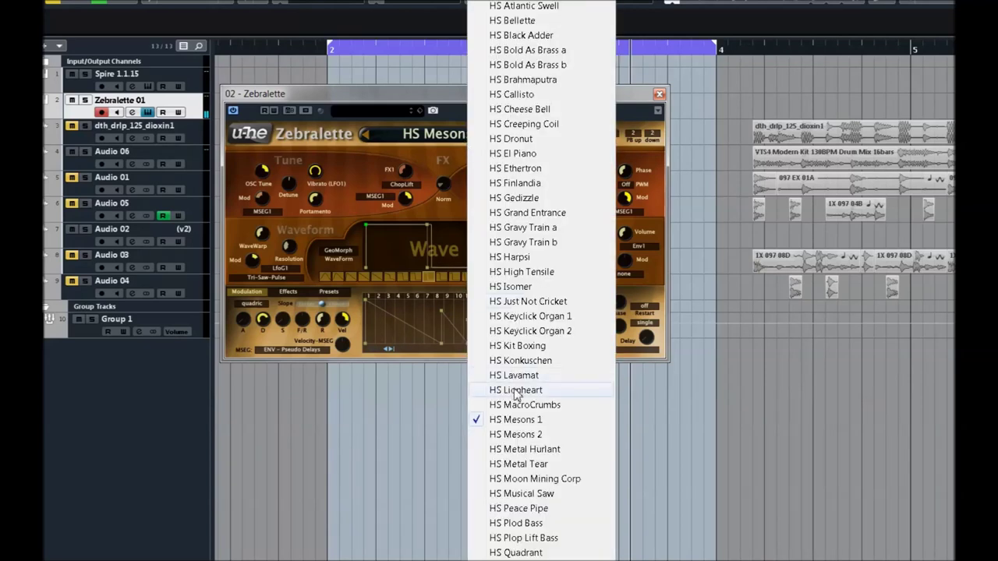
scroll(515, 355, "down", 3)
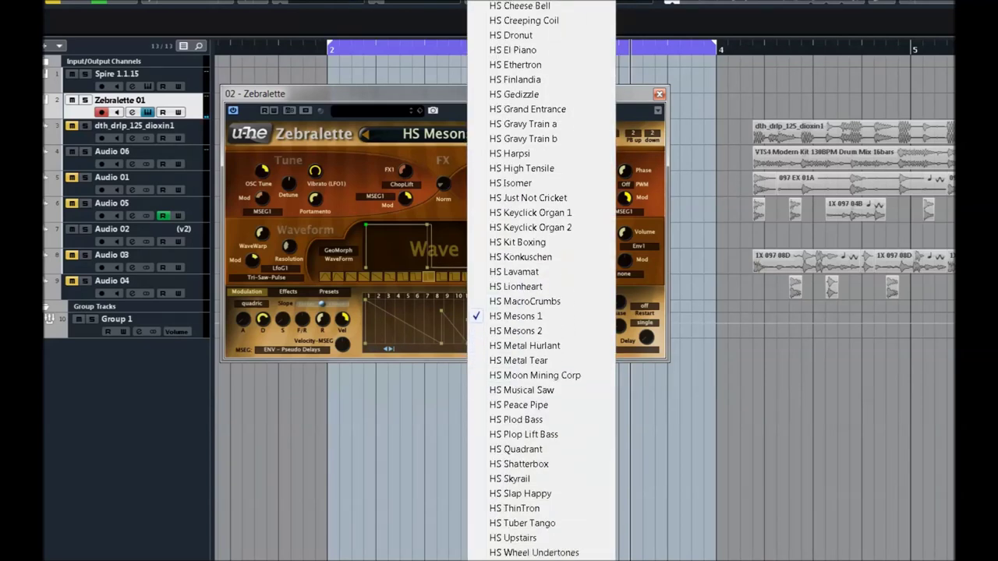
left_click(515, 345)
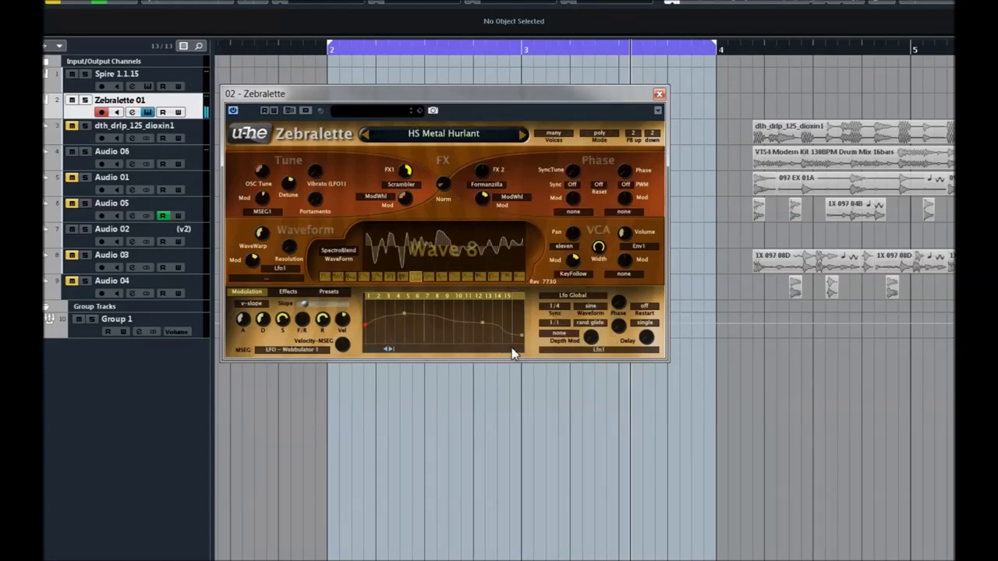
left_click(523, 134)
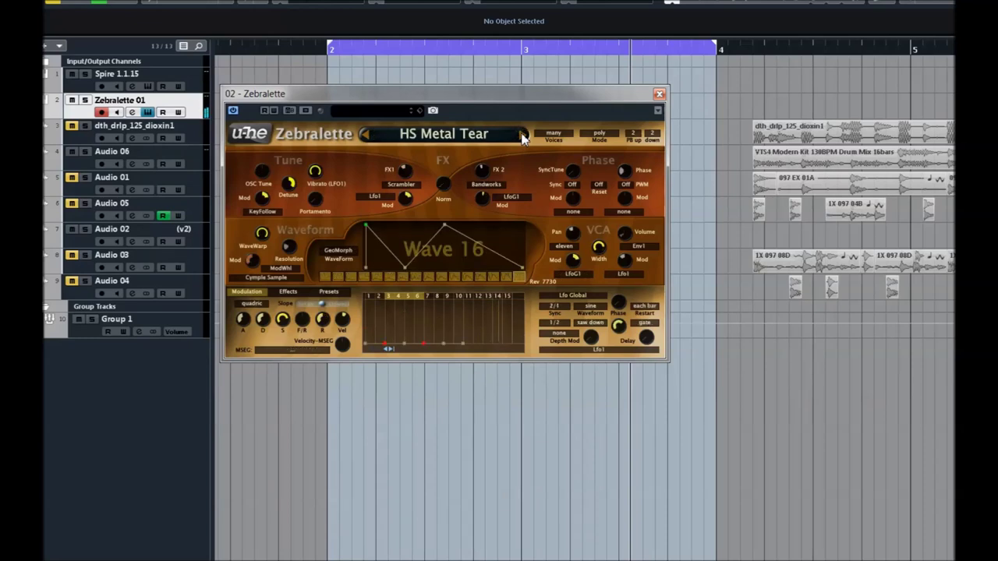
- Try an FX2 amount of 60 on the HS Metal Tear preset and adjust its FX normalization
mouse_move(502, 179)
left_click_drag(502, 179, 483, 150)
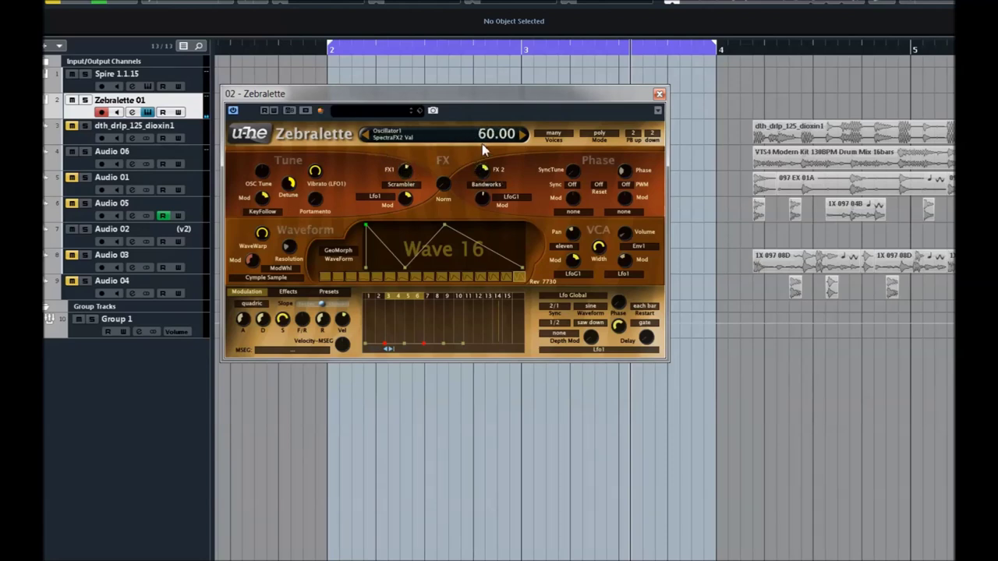
left_click_drag(448, 175, 442, 153)
- Audition HS Moon Mining Corp with a changed FX2 amount, HS Musical Saw and HS Plod Bass
left_click(522, 136)
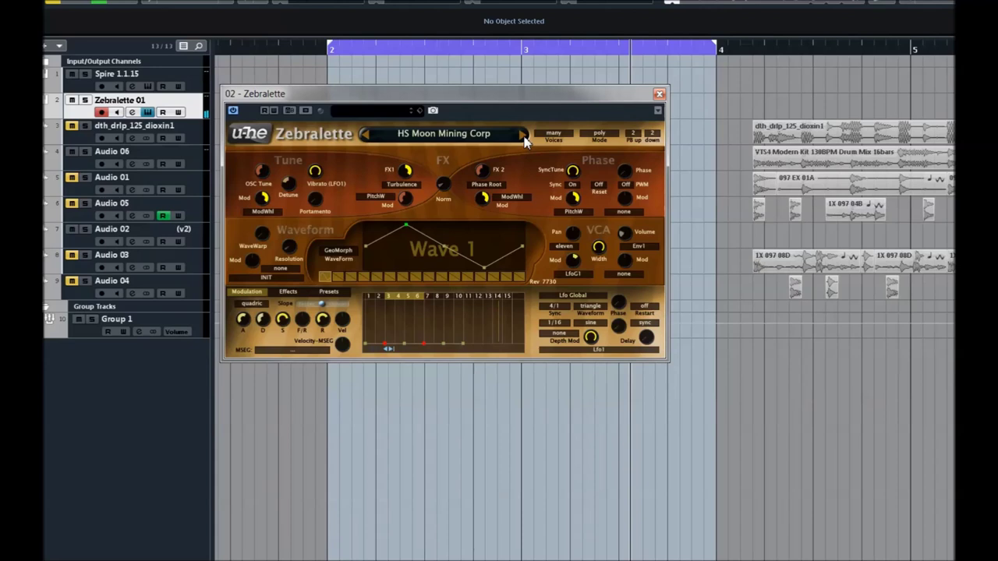
mouse_move(481, 169)
left_mouse_down()
mouse_move(482, 144)
mouse_move(483, 187)
mouse_move(484, 153)
left_mouse_up()
left_click(522, 136)
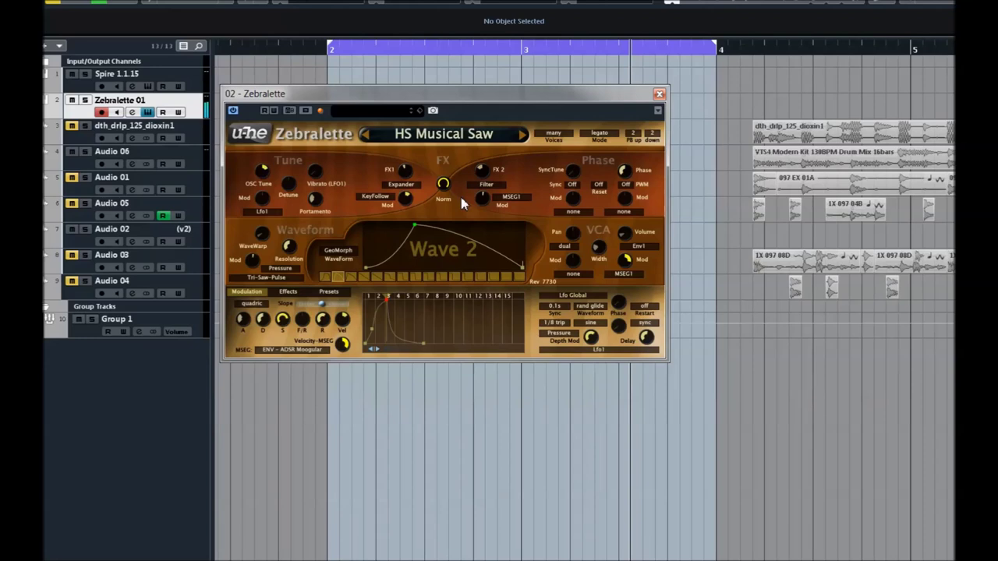
left_click(452, 134)
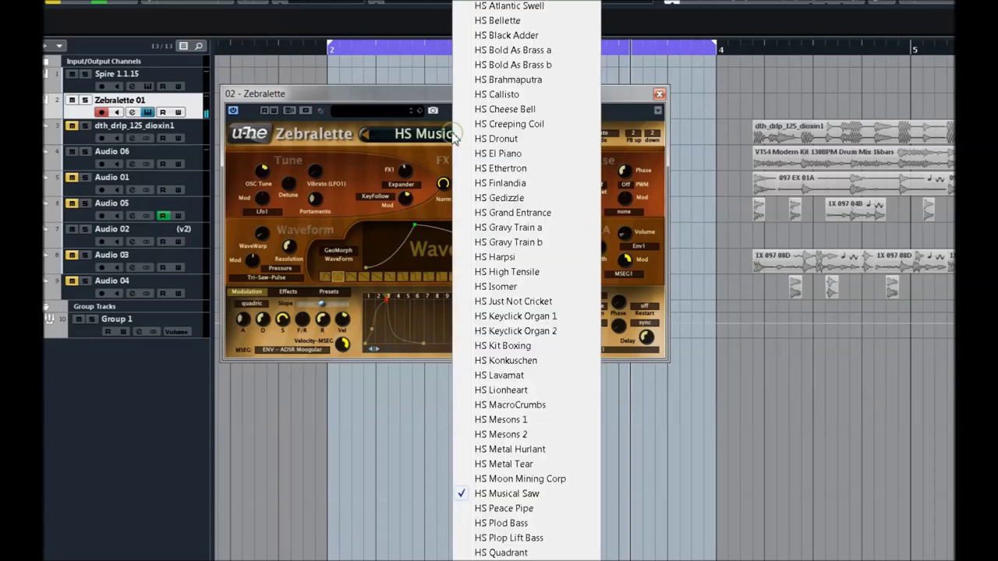
left_click(504, 525)
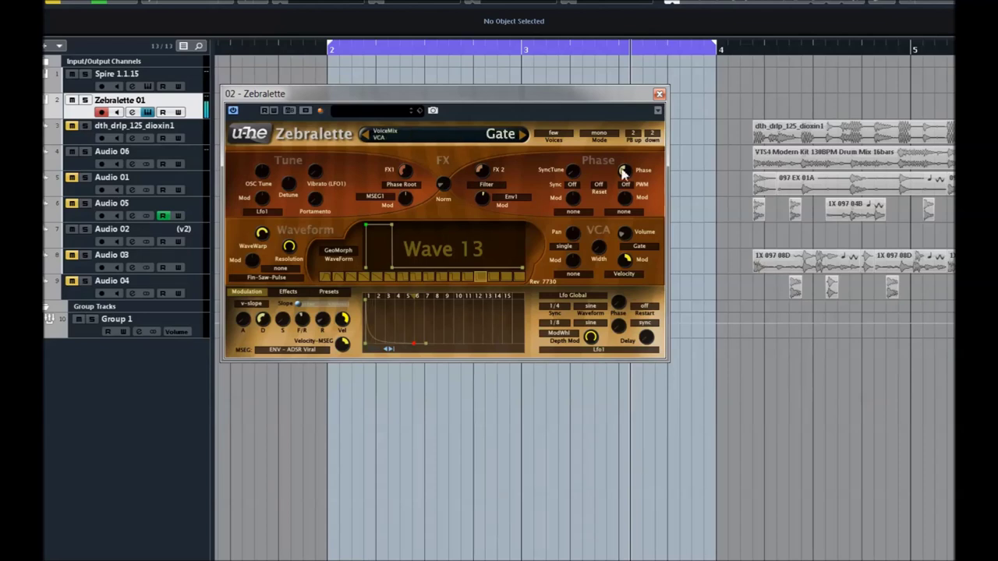
- Move the 1X 097 08D clips on the Audio 03 track into bars 2 and 3, and play the loop with the track unmuted
left_click_drag(593, 93, 787, 414)
left_click_drag(794, 255, 368, 262)
left_click_drag(912, 262, 493, 271)
left_click_drag(951, 262, 555, 259)
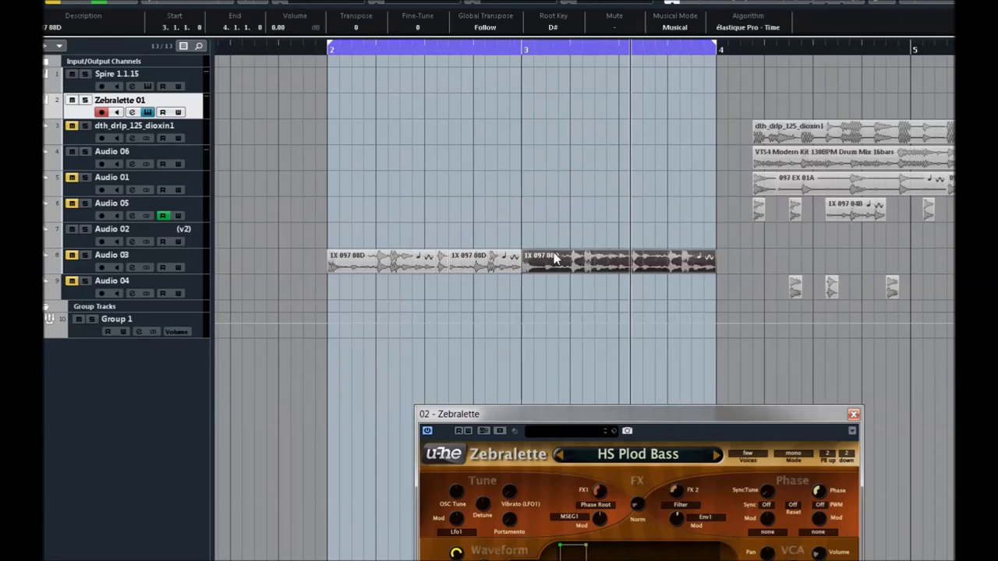
key("space")
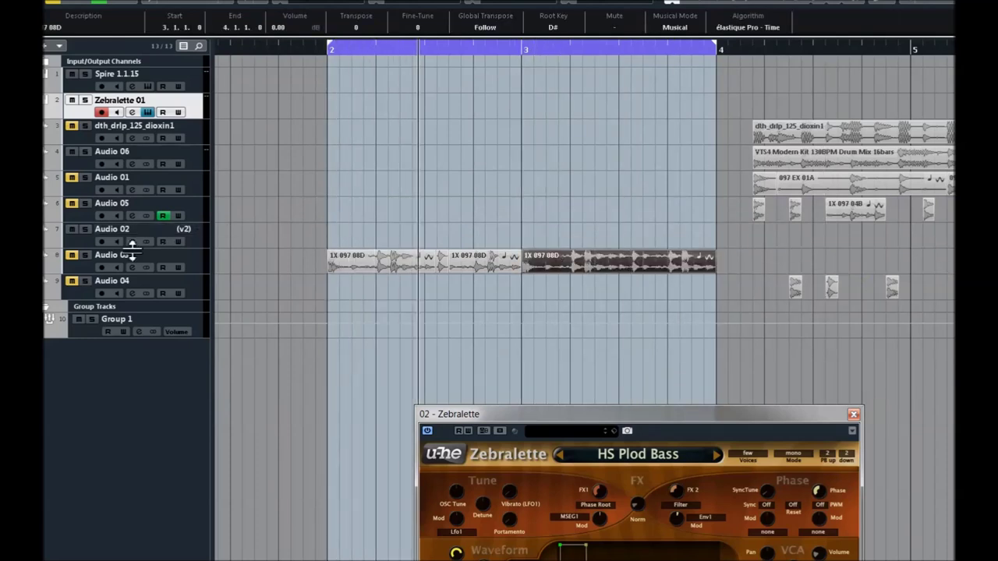
left_click(758, 413)
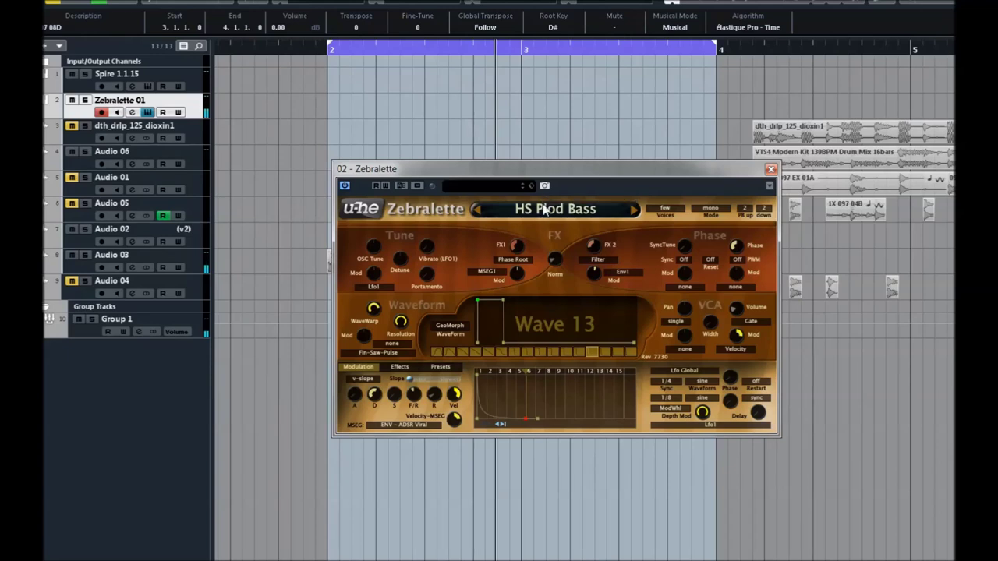
- Audition the presets HS Plop Lift Bass, HS Quadrant, HS Shatterbox and HS Skyrail, and load HS Slap Happy
left_click(546, 209)
left_click(598, 538)
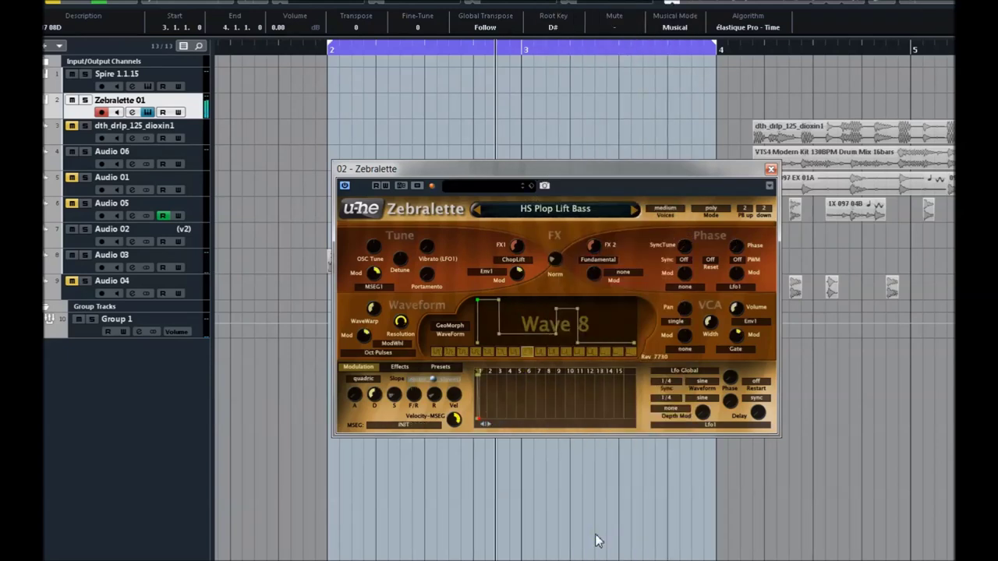
left_click(634, 209)
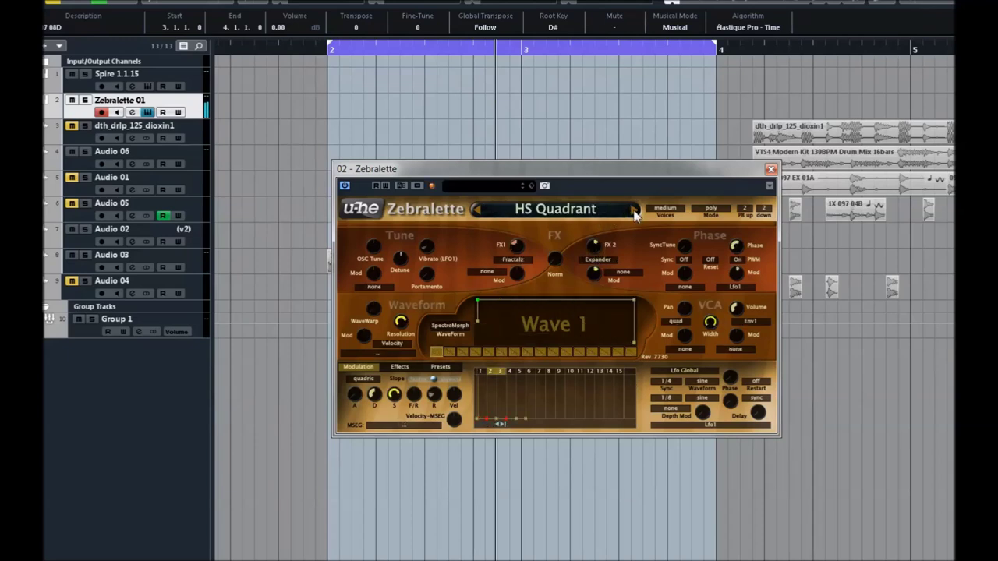
left_click(634, 214)
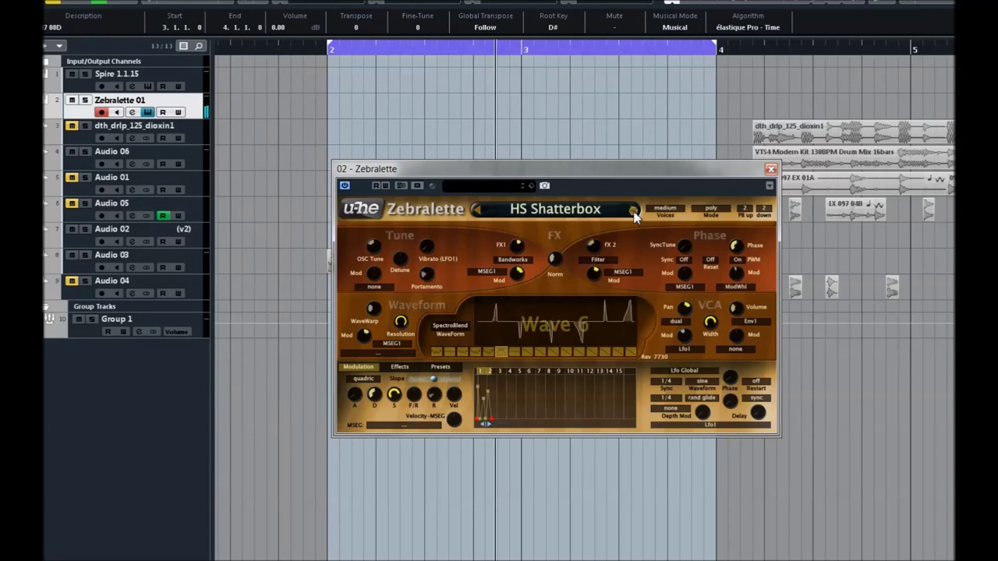
left_click(634, 211)
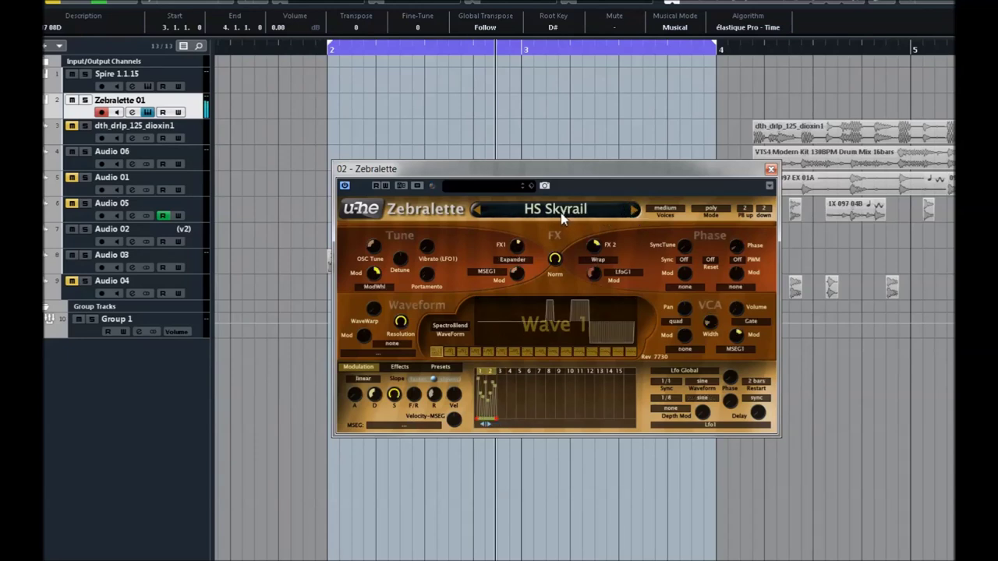
left_click(635, 215)
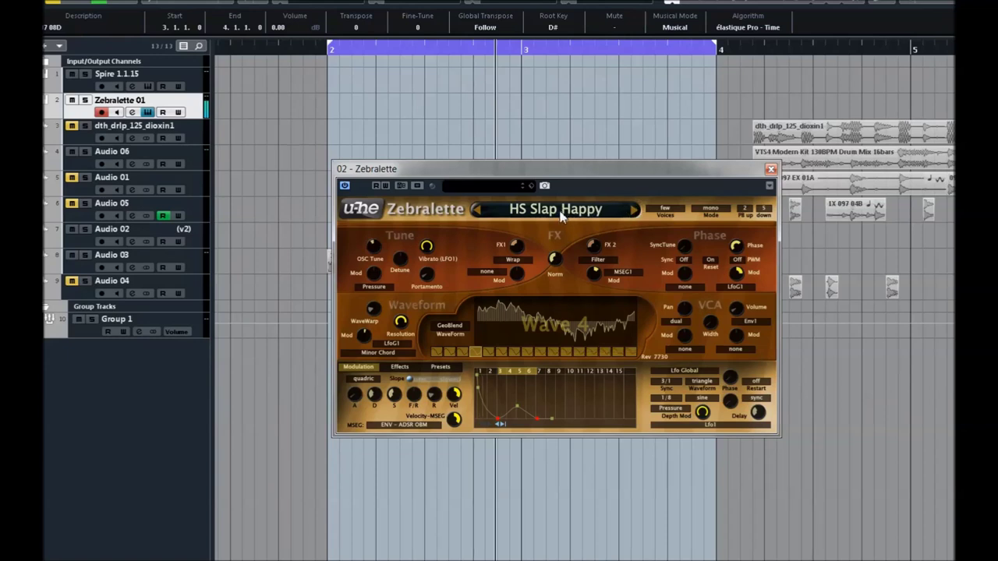
- Lower the FX2 filter amount of the HS Slap Happy preset to -76.67 while the loop plays
mouse_move(595, 246)
left_mouse_down()
mouse_move(599, 234)
mouse_move(594, 249)
left_mouse_up()
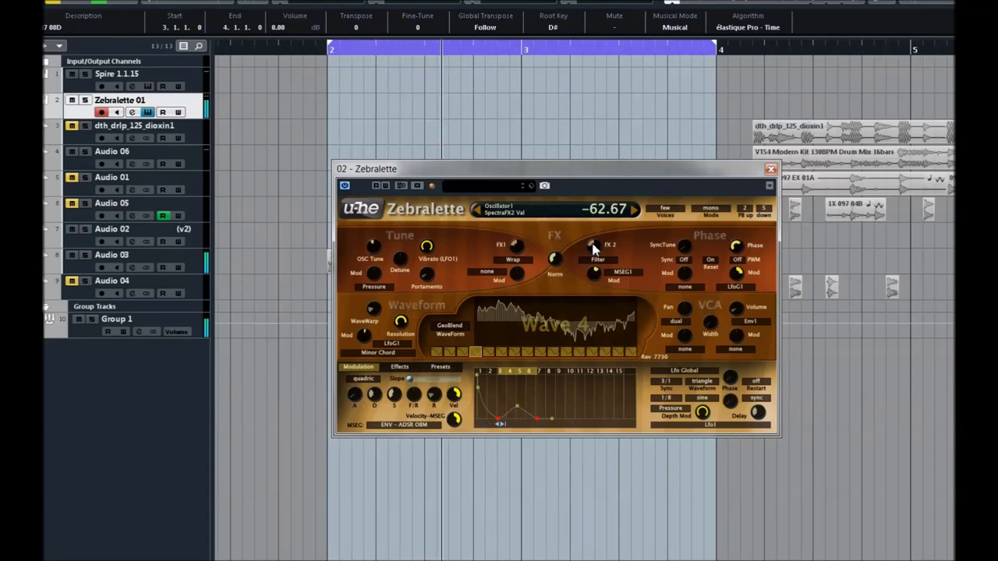
mouse_move(593, 248)
left_mouse_down()
mouse_move(597, 267)
mouse_move(595, 251)
left_mouse_up()
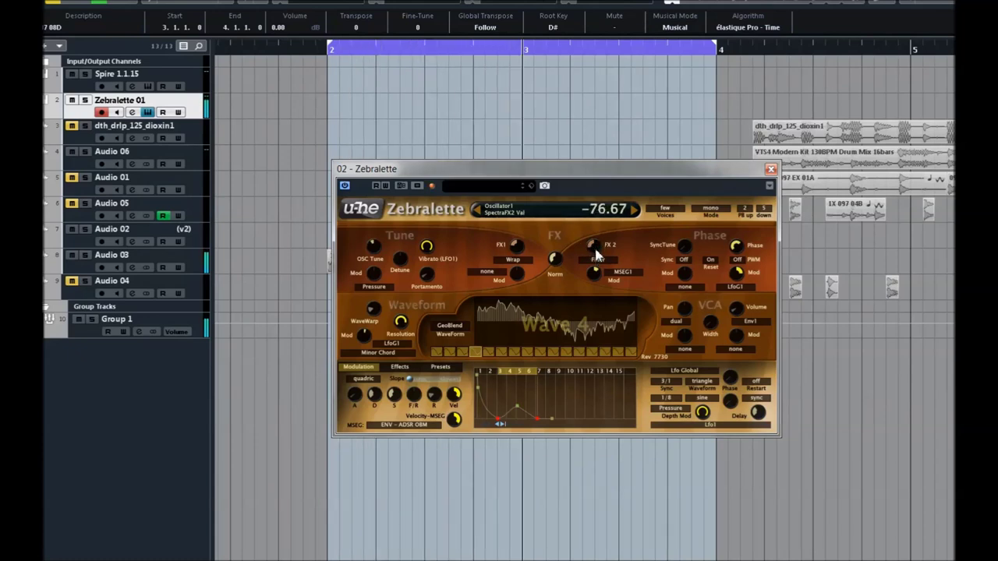